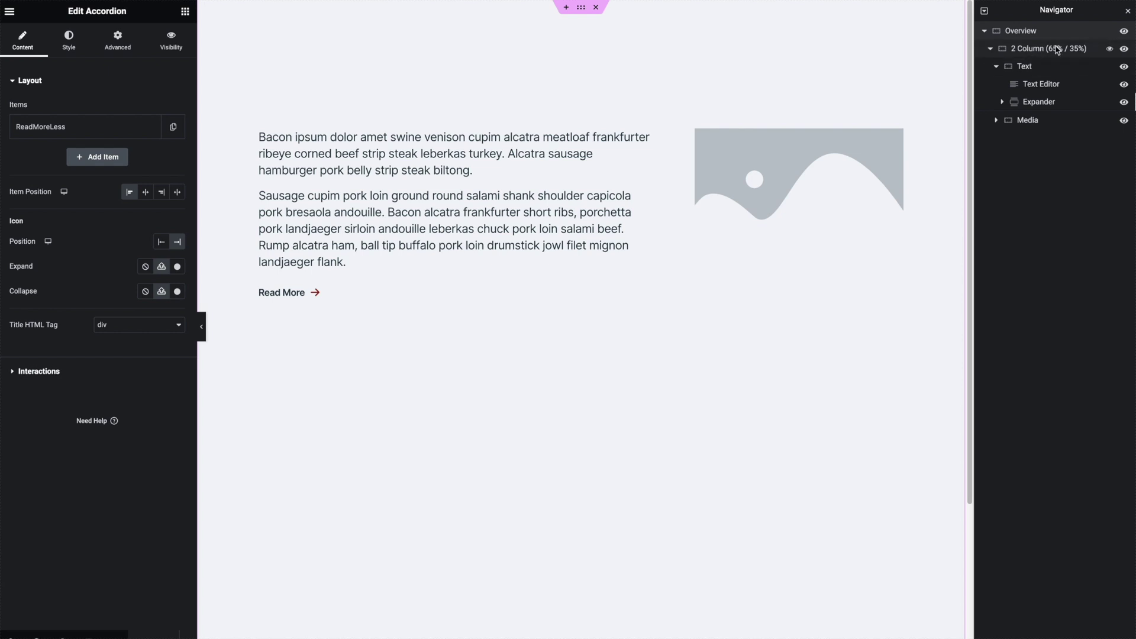
Drop a default three-item Accordion, found by searching 'acc', beneath the paragraphs to show its look
click(997, 67)
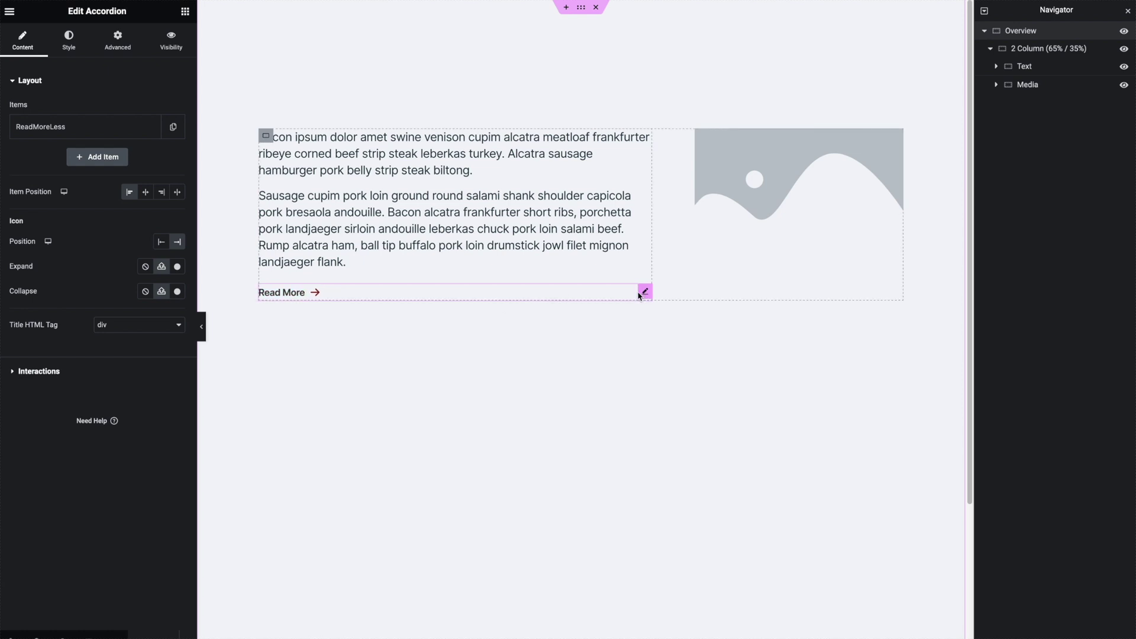
click(185, 11)
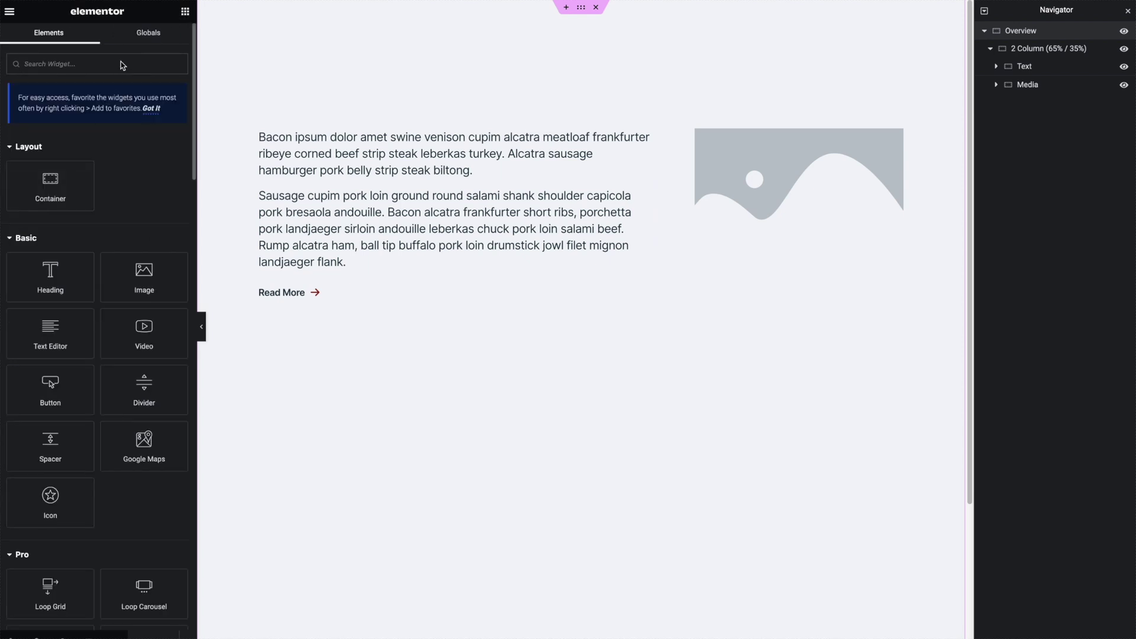
text(accor)
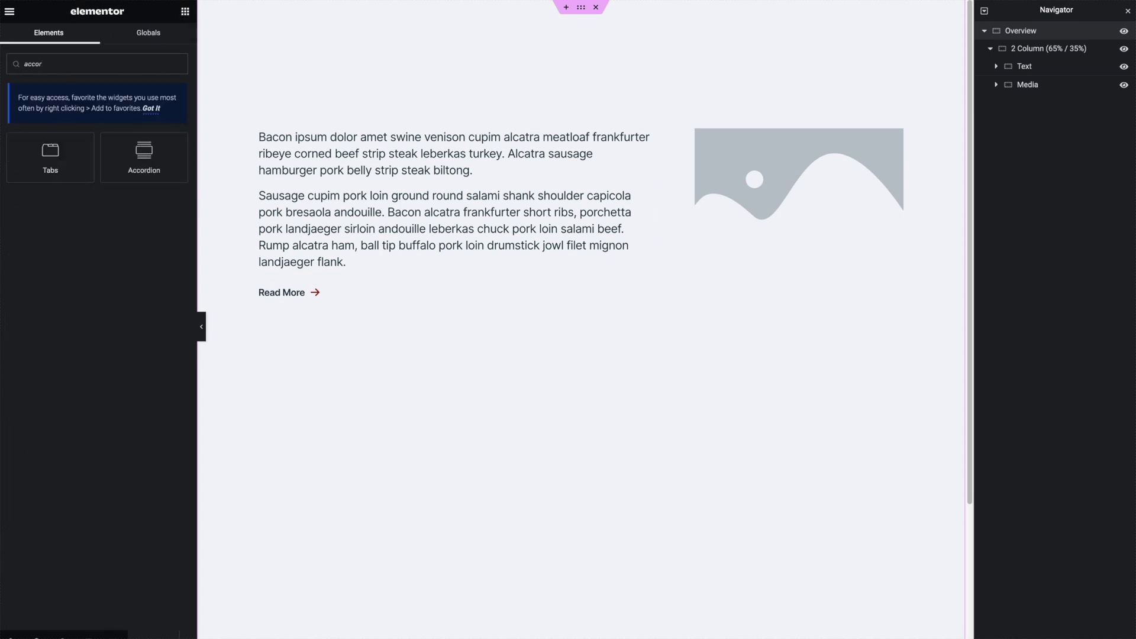
drag(145, 161, 356, 291)
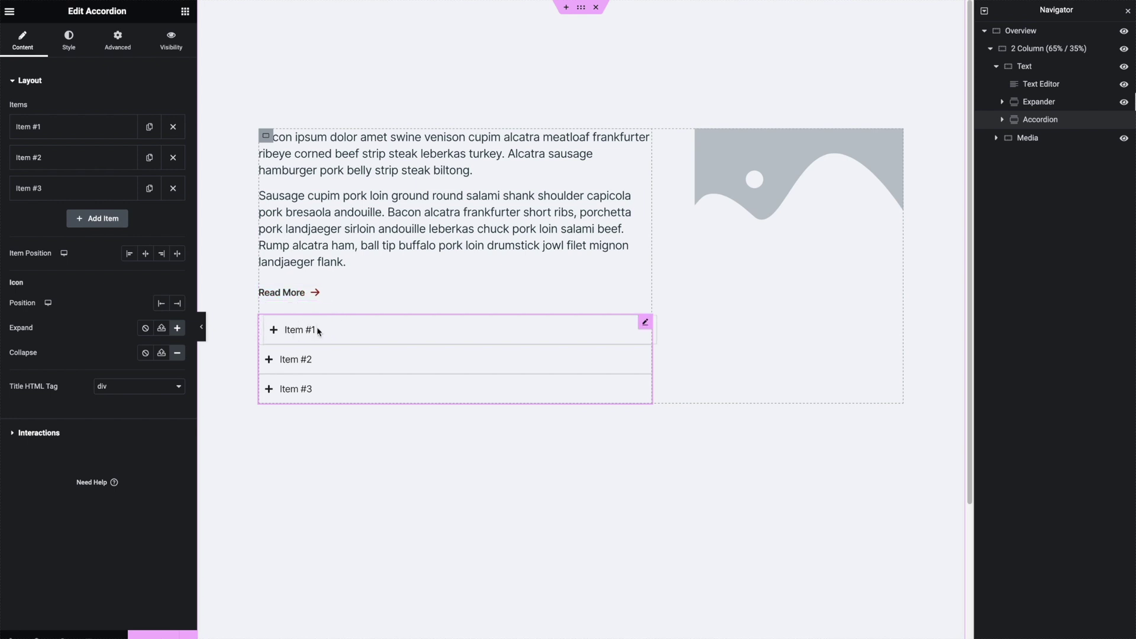
right_click(645, 324)
Delete the extra Accordion, then toggle the Read More expander open and closed twice
click(673, 495)
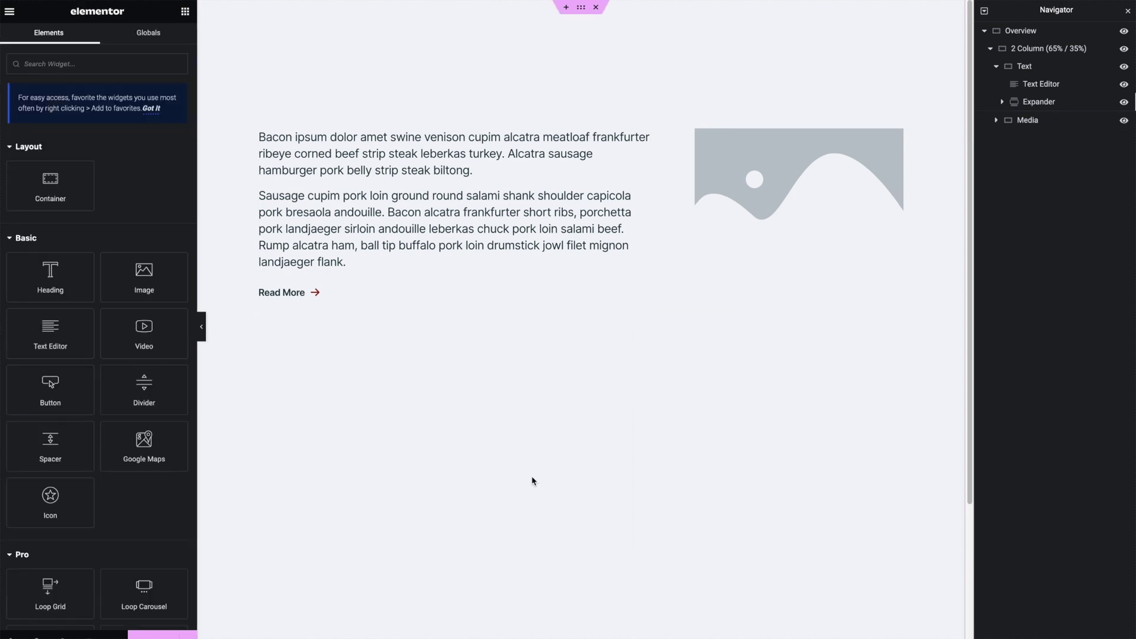
click(291, 293)
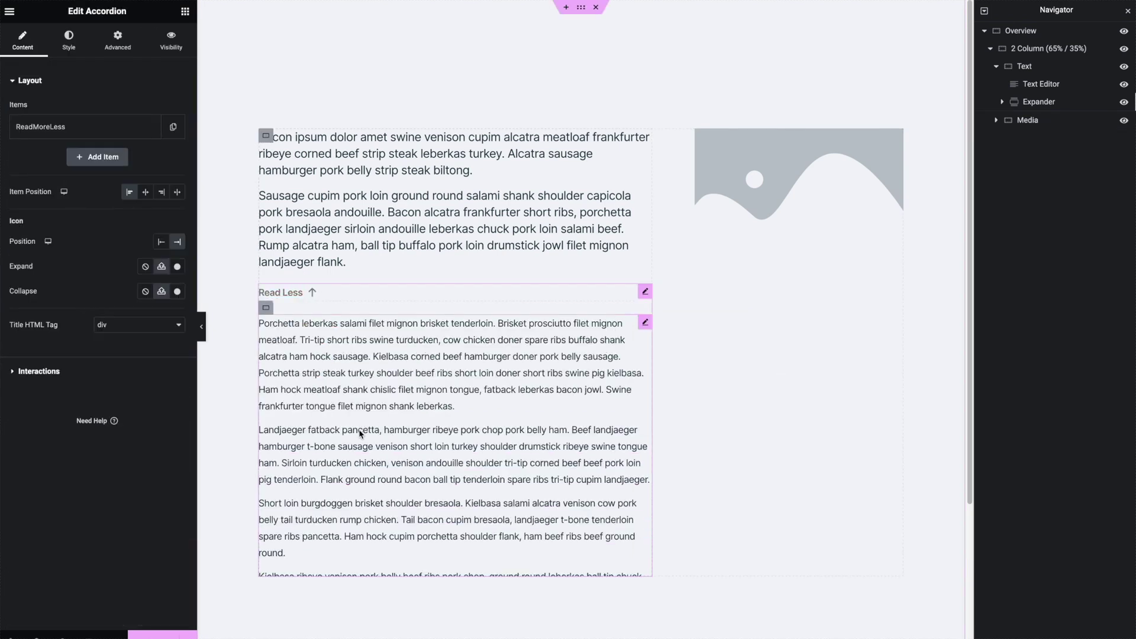
click(301, 296)
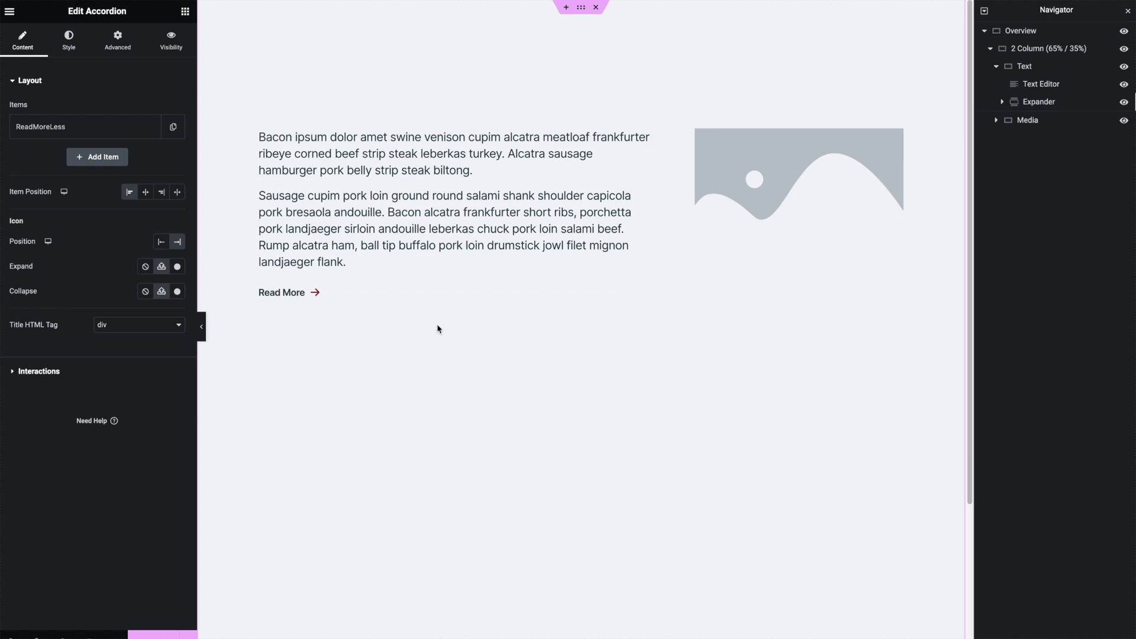
click(451, 291)
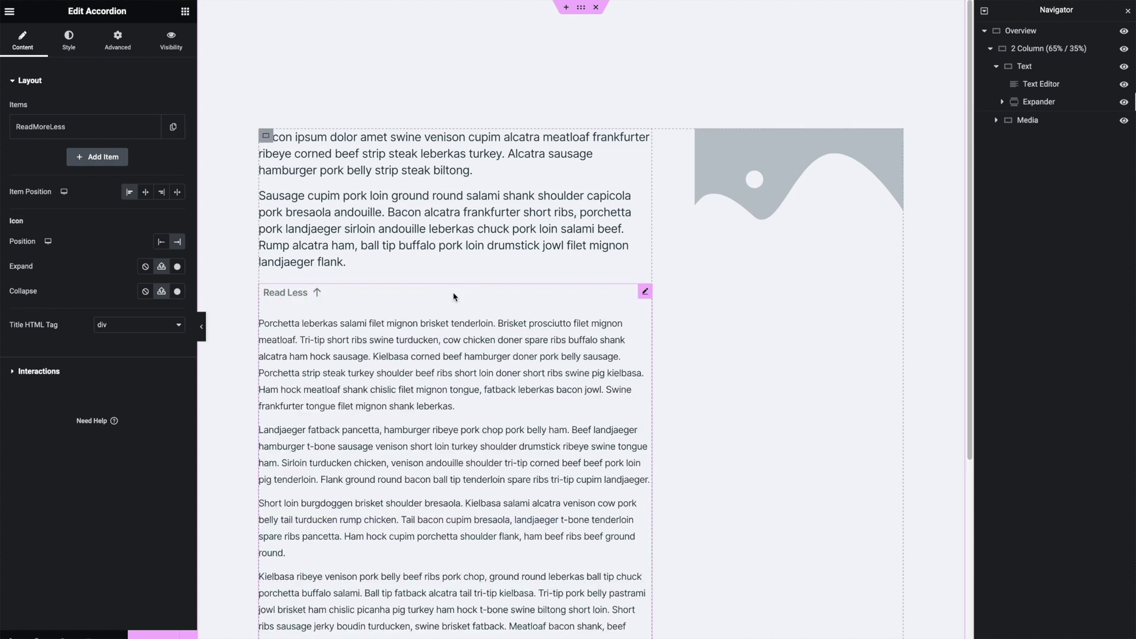
click(636, 291)
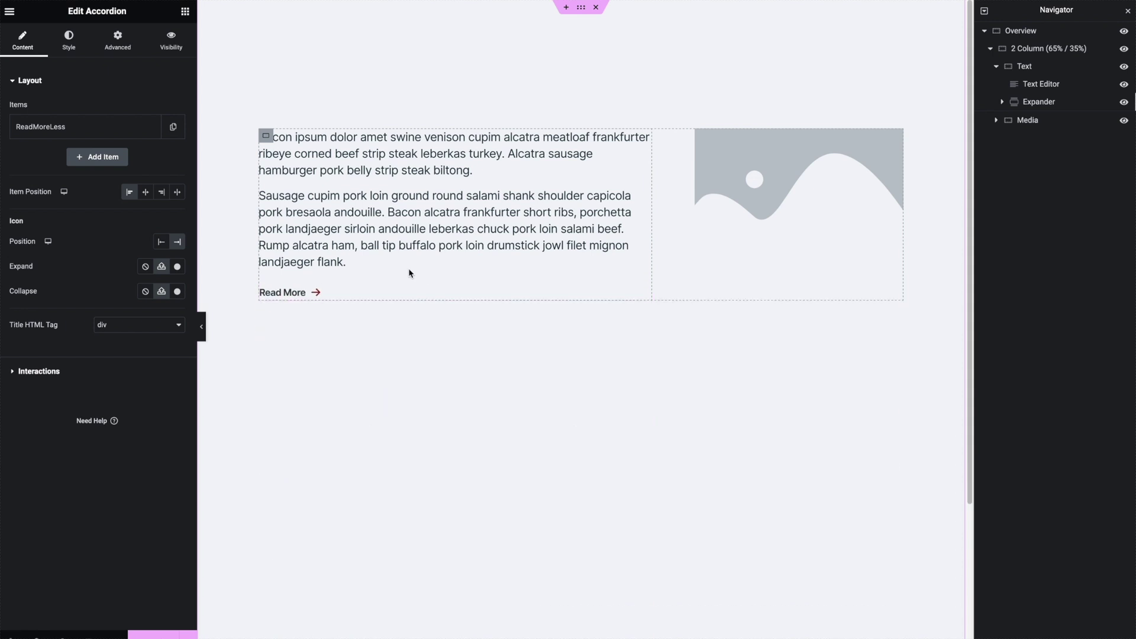
Inspect the ReadMoreLess item's title HTML, which wraps More and Less in read-more/read-less spans
click(46, 128)
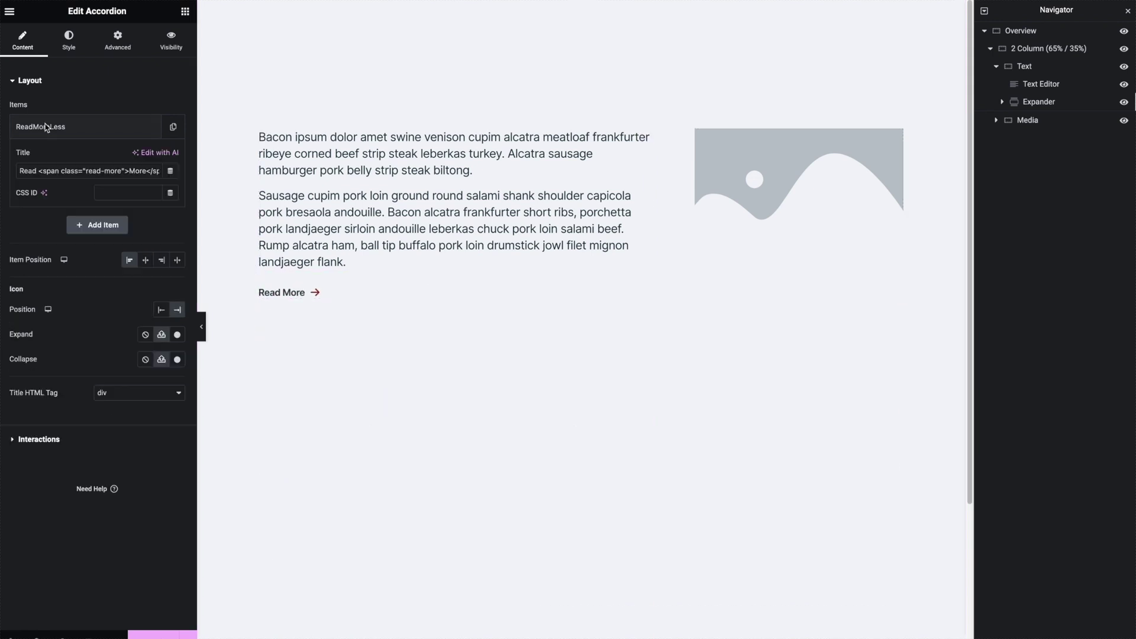
click(40, 176)
key(End)
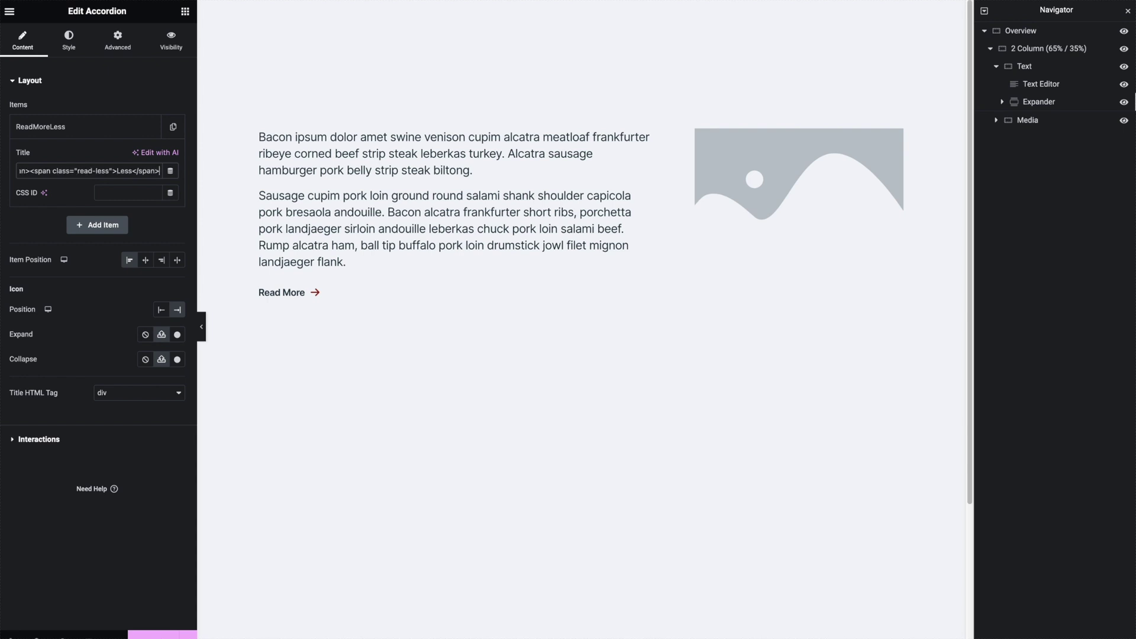
key(Home)
Expand the text, check the text-expander CSS class, and show the accordion's Custom CSS rules
click(357, 294)
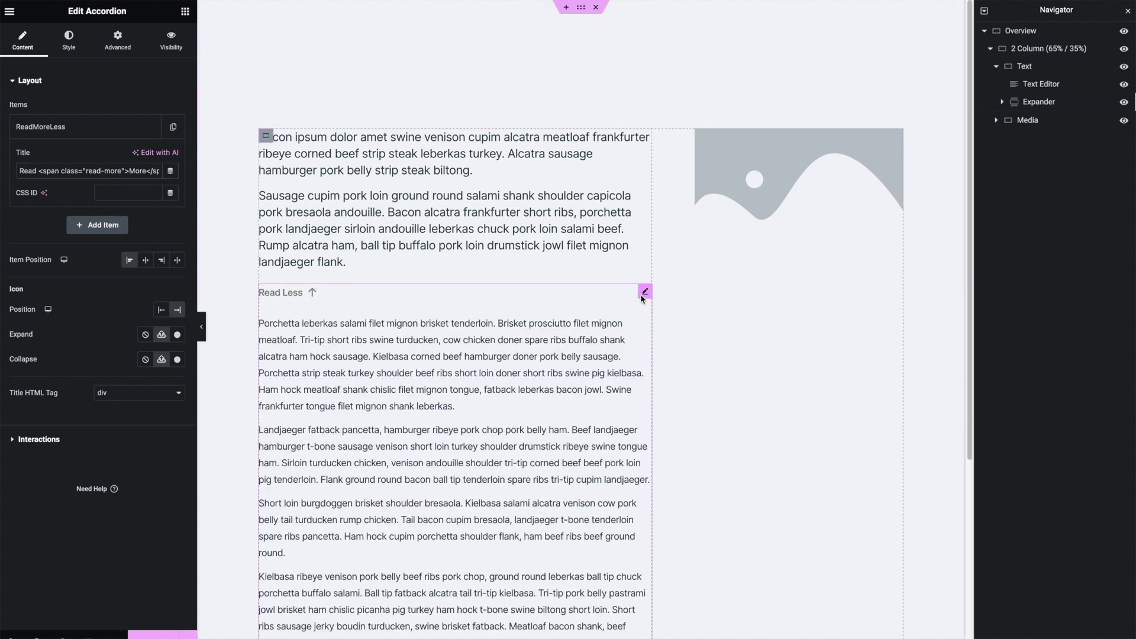
click(118, 42)
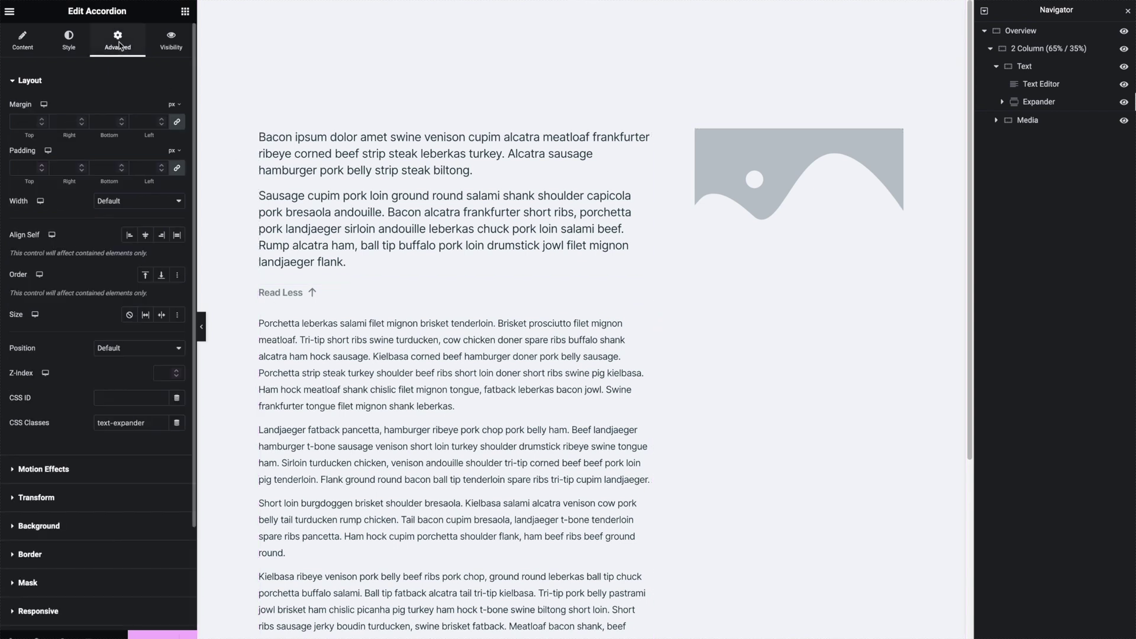
drag(158, 425, 94, 424)
scroll(102, 282, down, 2)
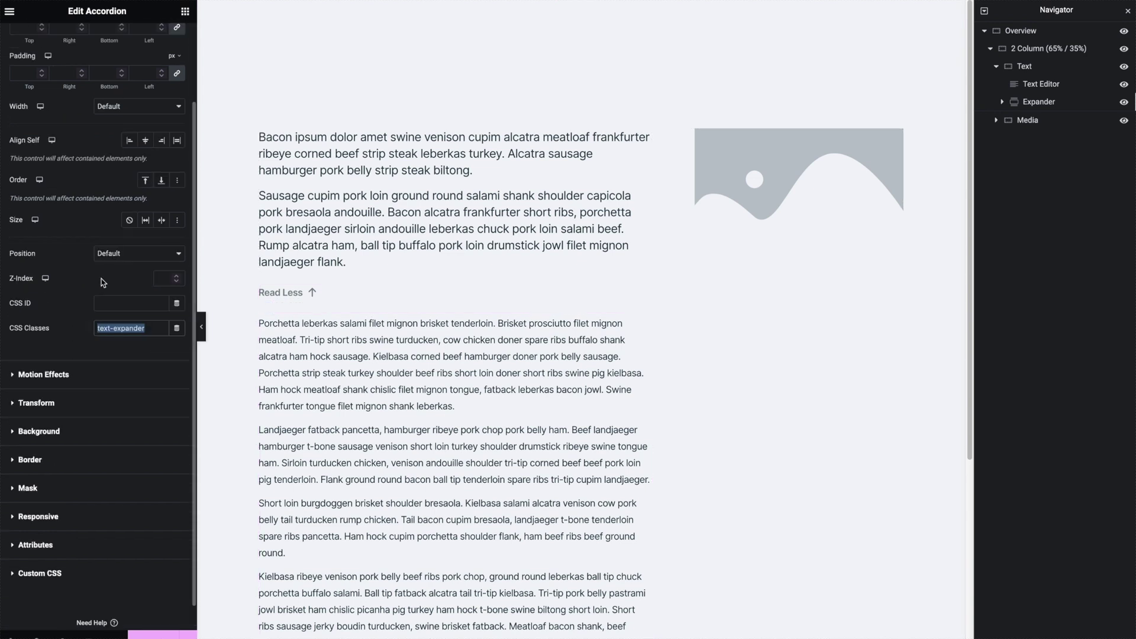
click(56, 574)
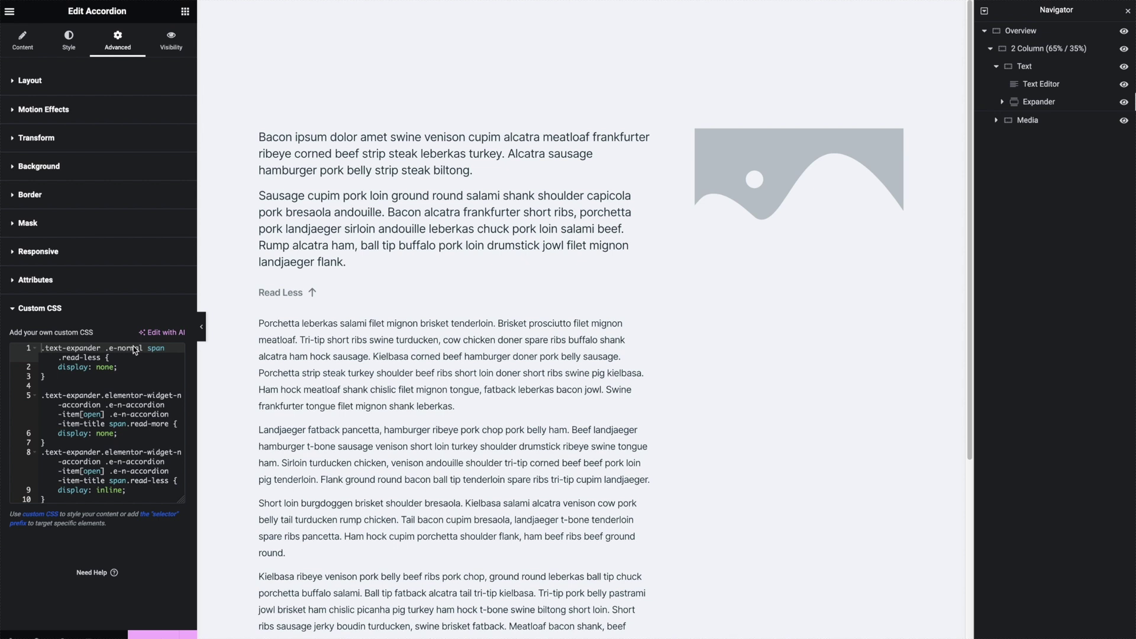
click(120, 378)
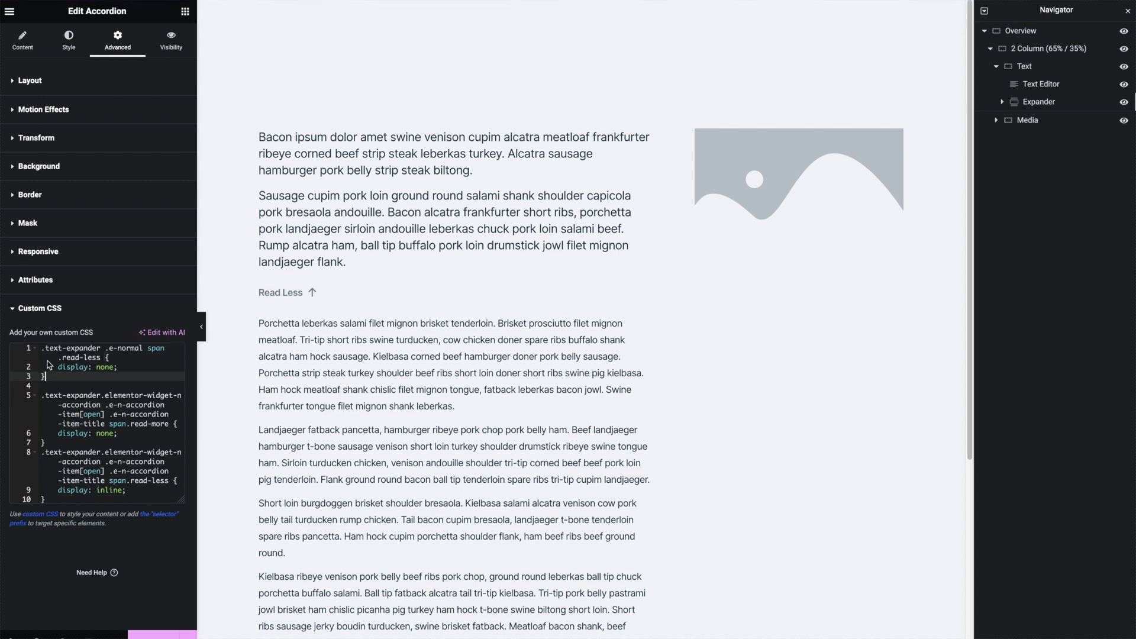
Delete the text-expander class to show the Read MoreLess label, restore it, and collapse the expander
click(101, 349)
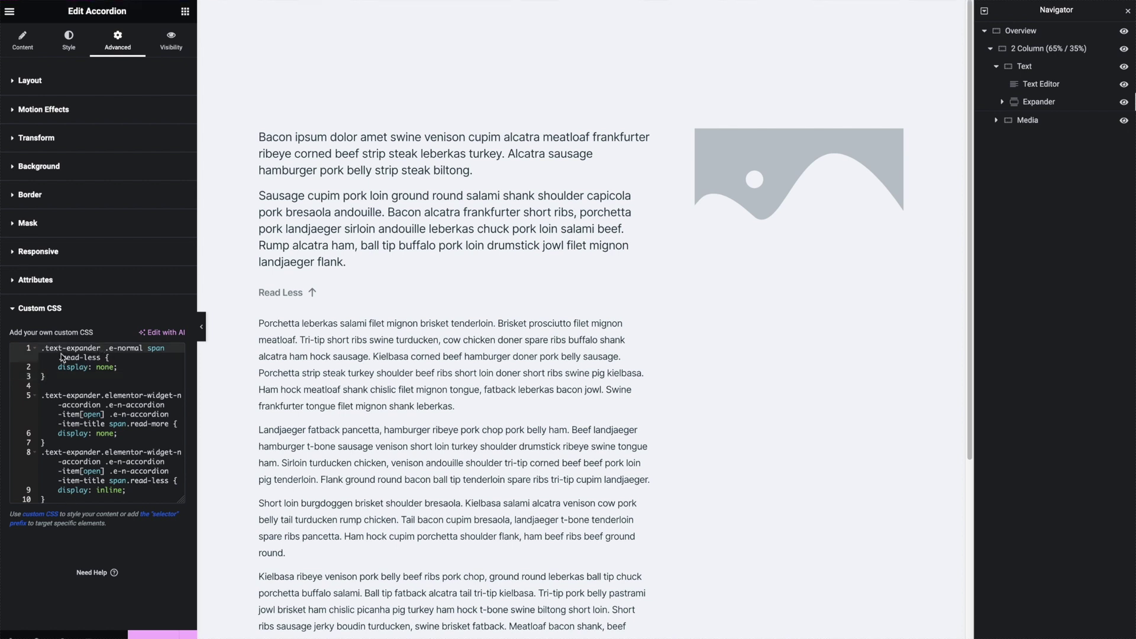
click(46, 350)
click(95, 88)
drag(151, 428, 63, 426)
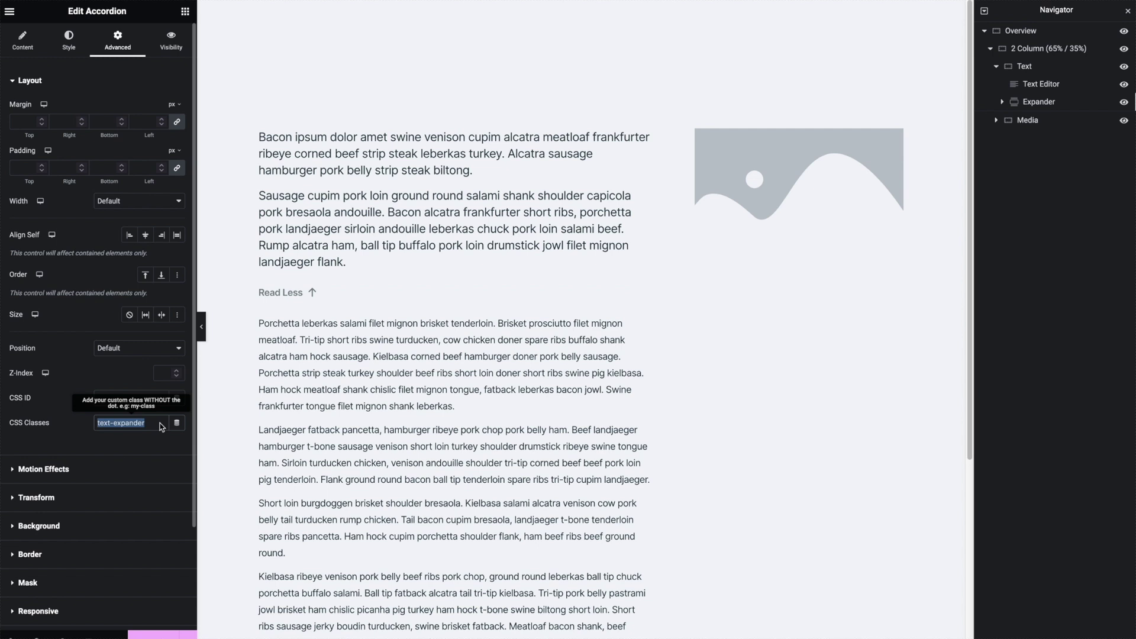
key(BackSpace)
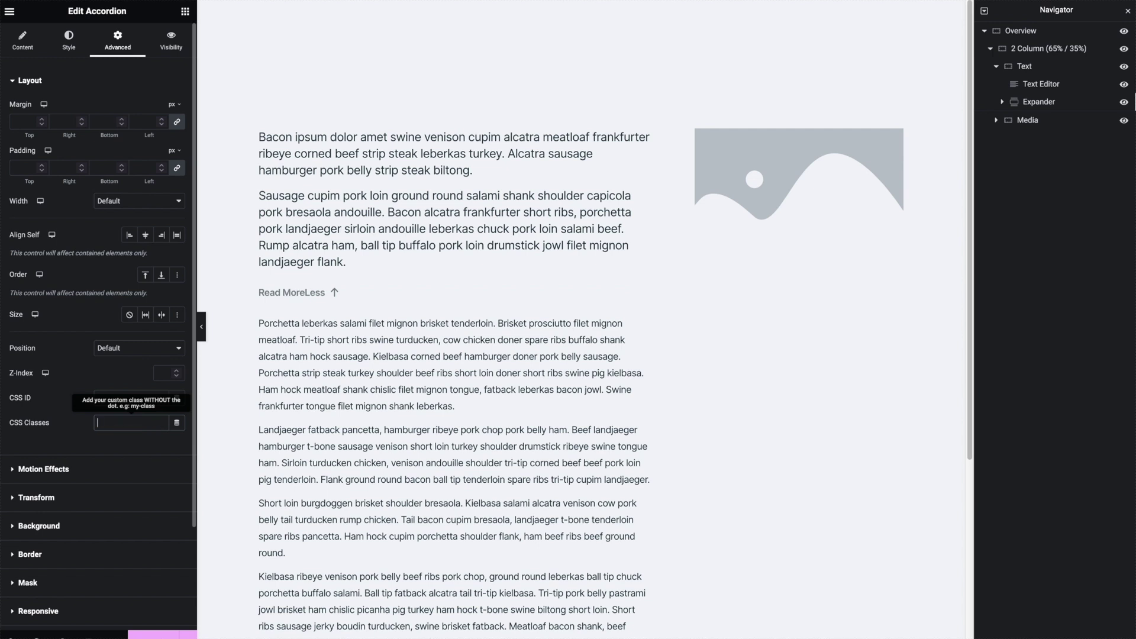
key(ctrl+z)
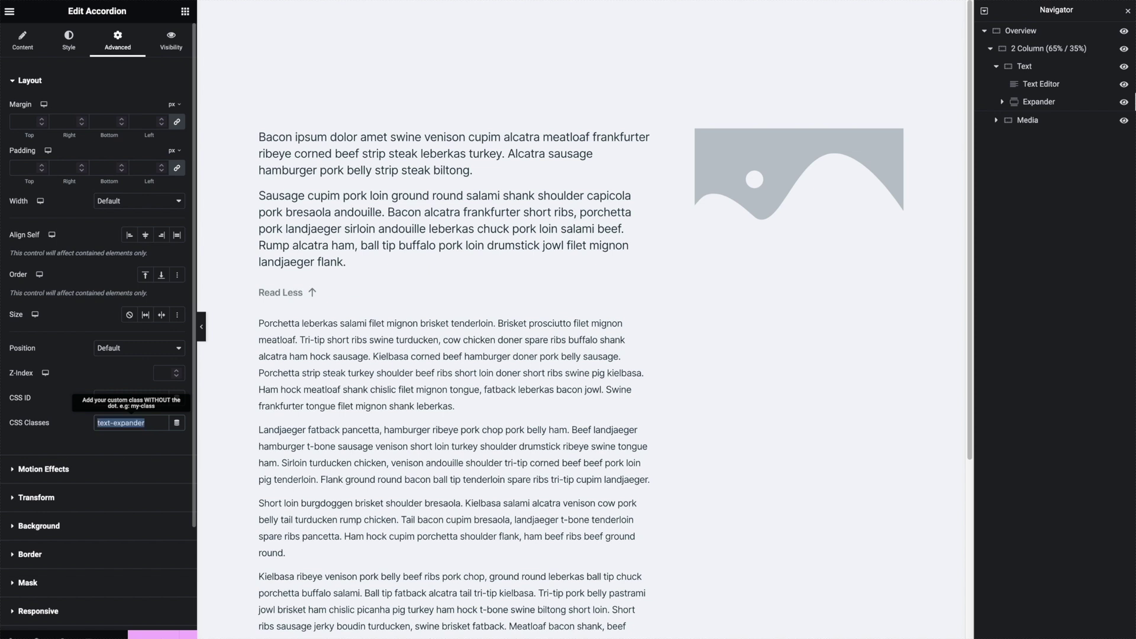
click(296, 293)
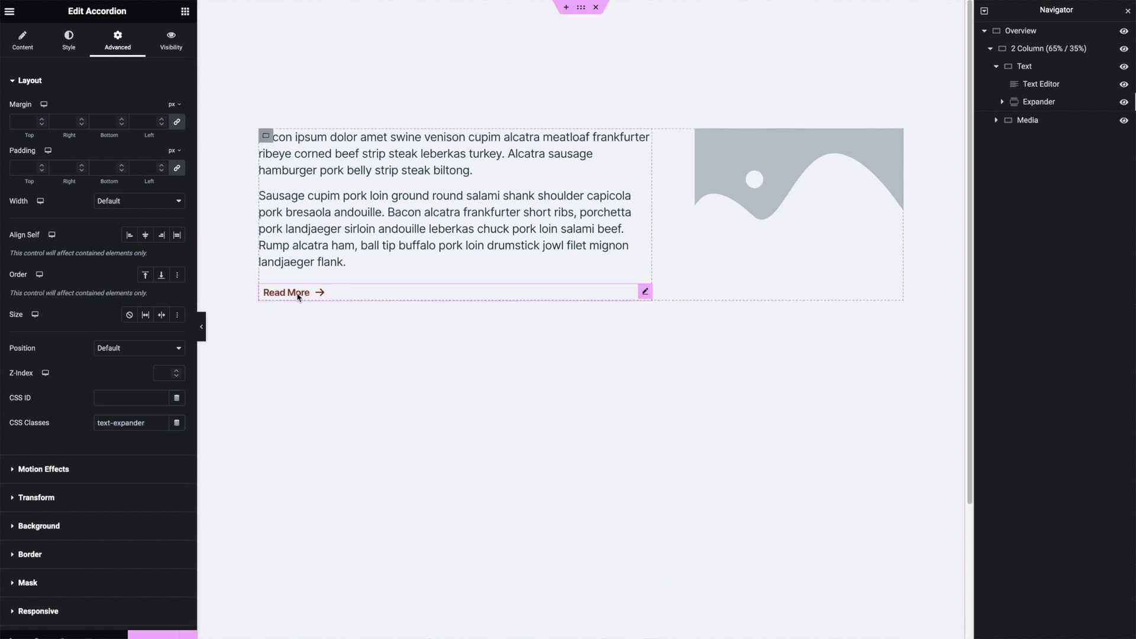
click(29, 52)
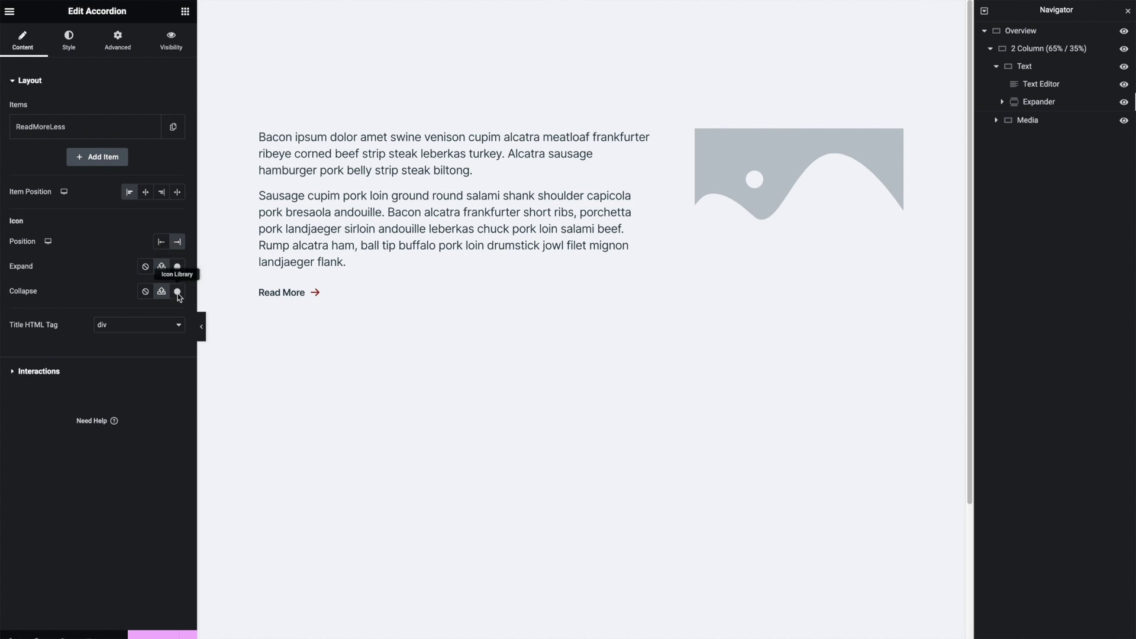
Set the accordion's Interactions Default State to All collapsed
click(70, 373)
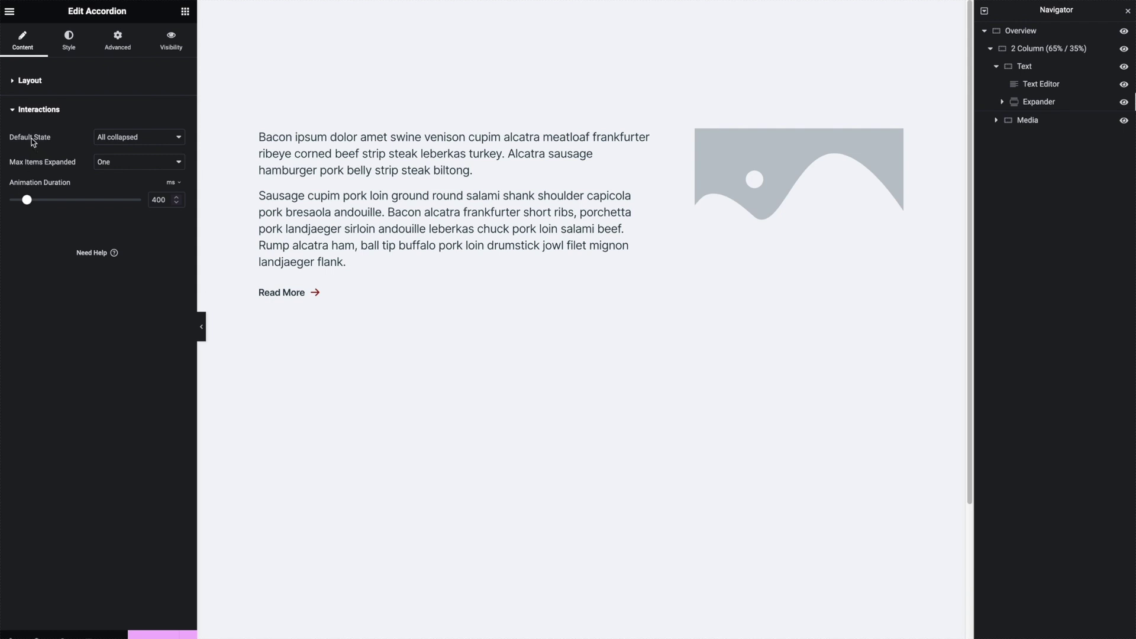
click(132, 141)
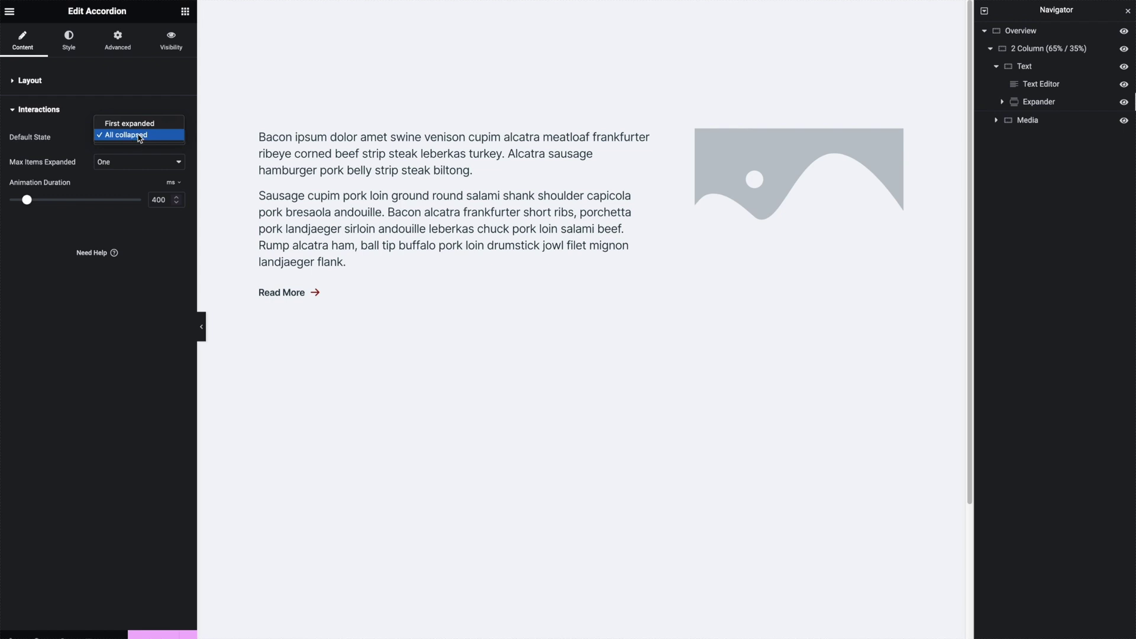
click(68, 118)
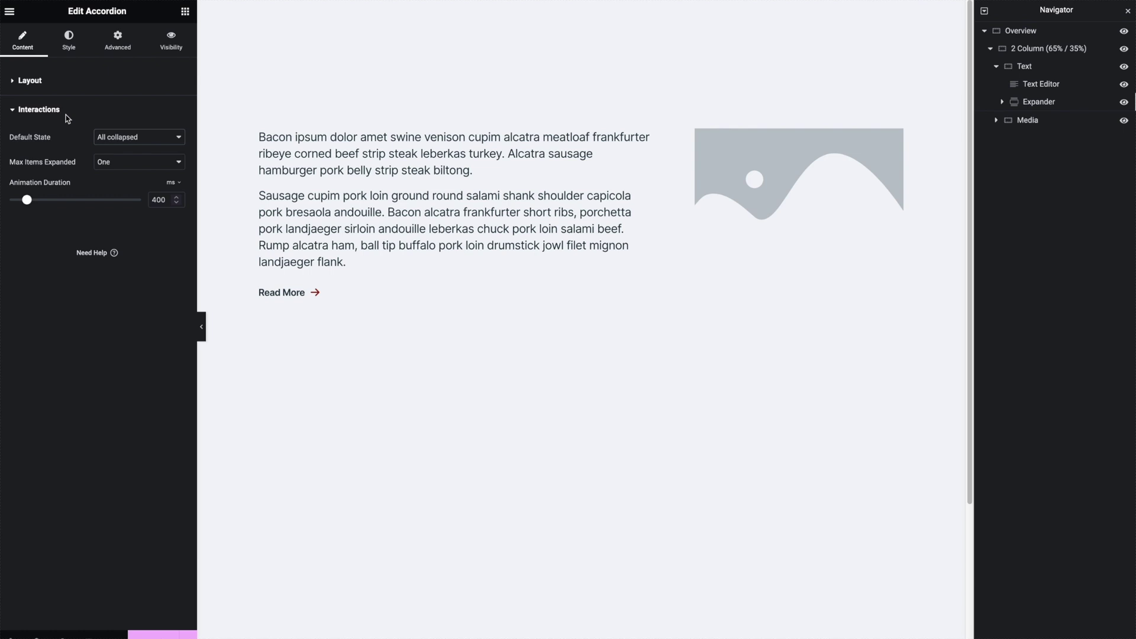
click(69, 47)
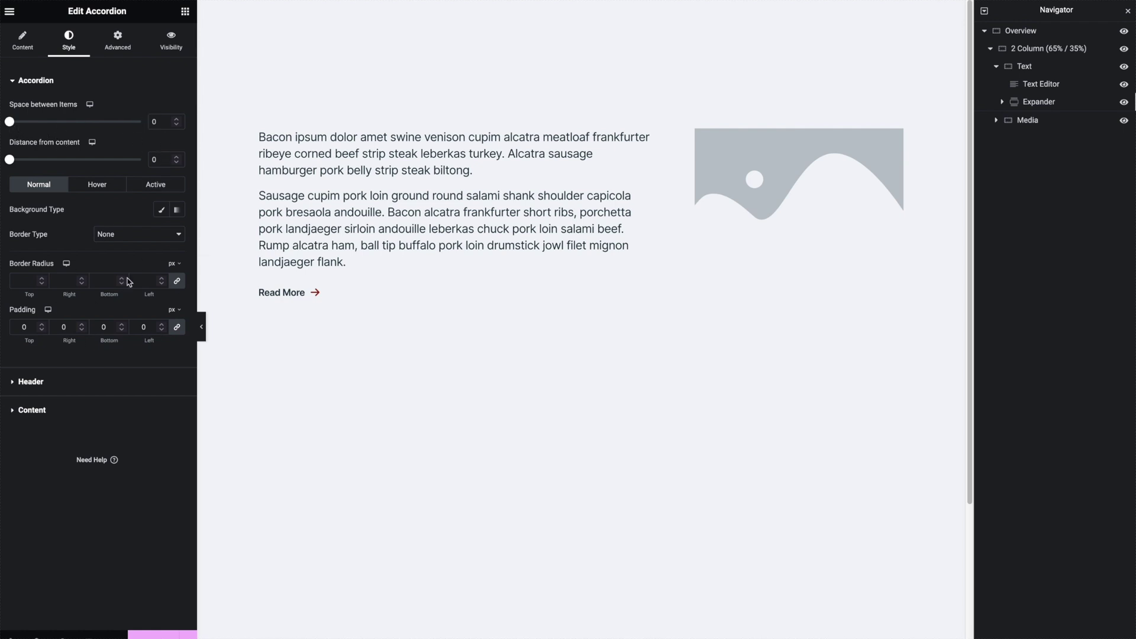
Open Read More and select the revealed paragraphs' Text Editor, refolding the Content node in the Navigator
click(368, 293)
click(496, 365)
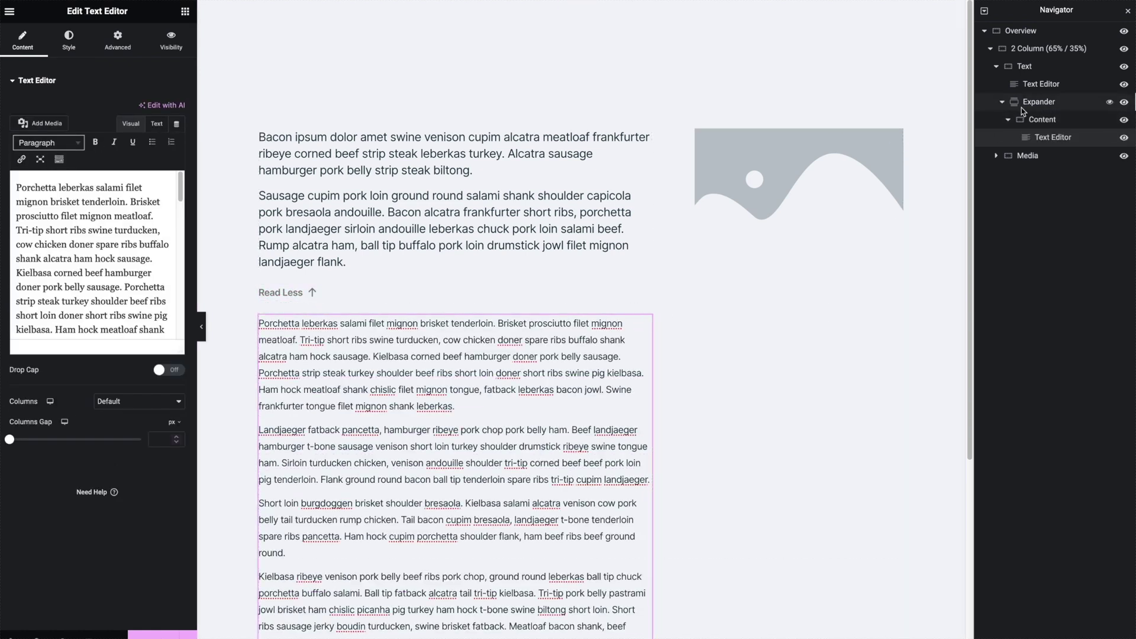
click(1009, 120)
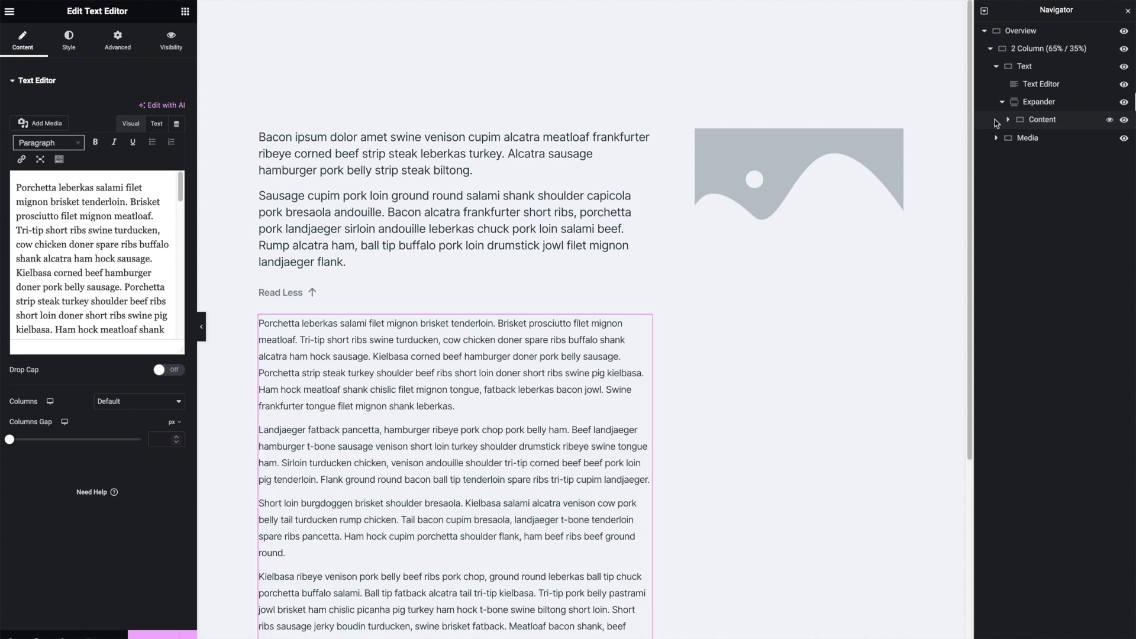
click(1009, 121)
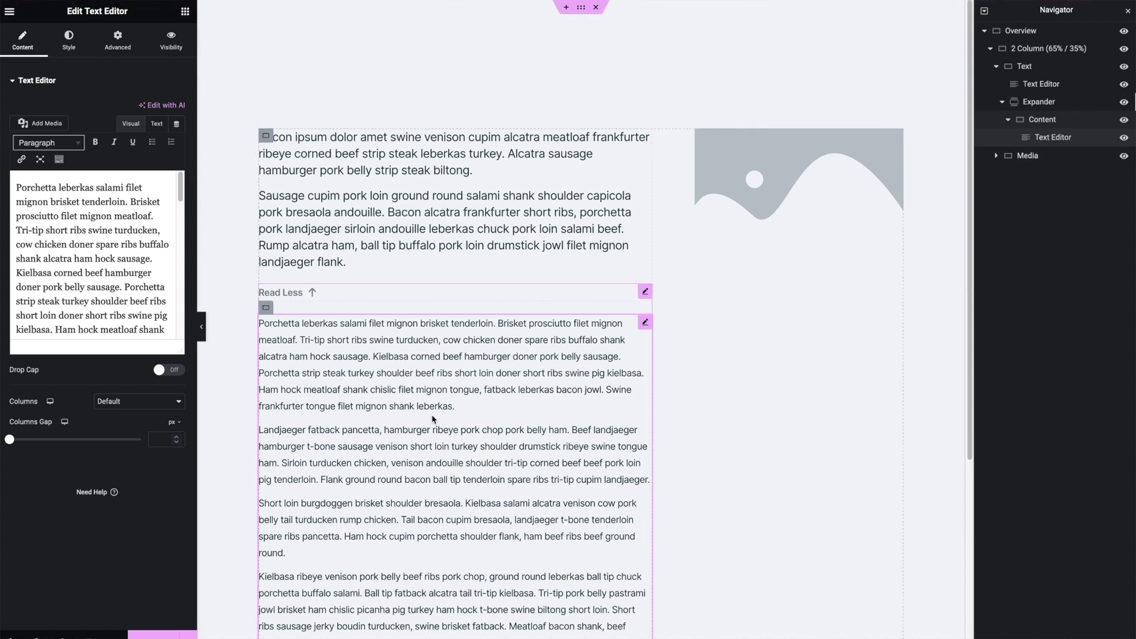
click(1073, 122)
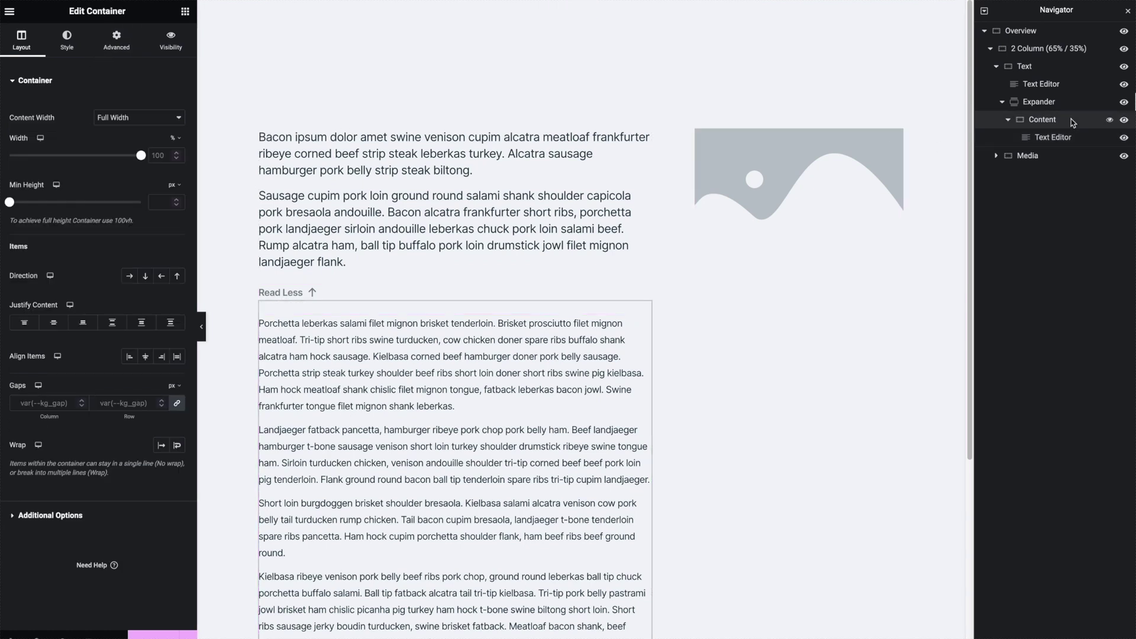
click(133, 50)
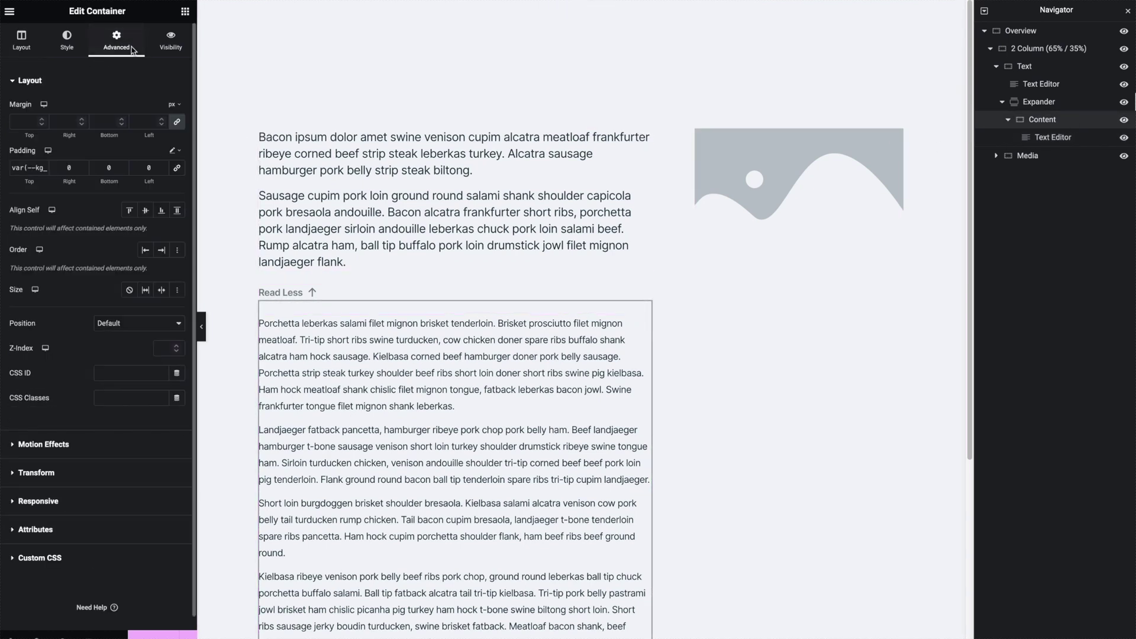
click(32, 172)
triple_click(32, 172)
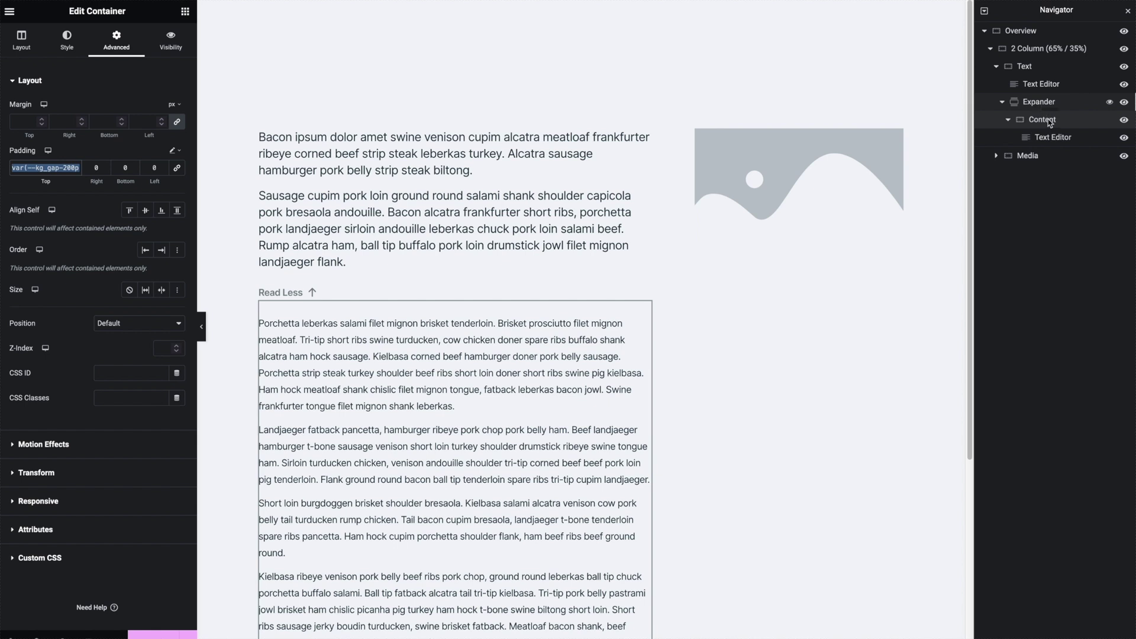
click(1048, 138)
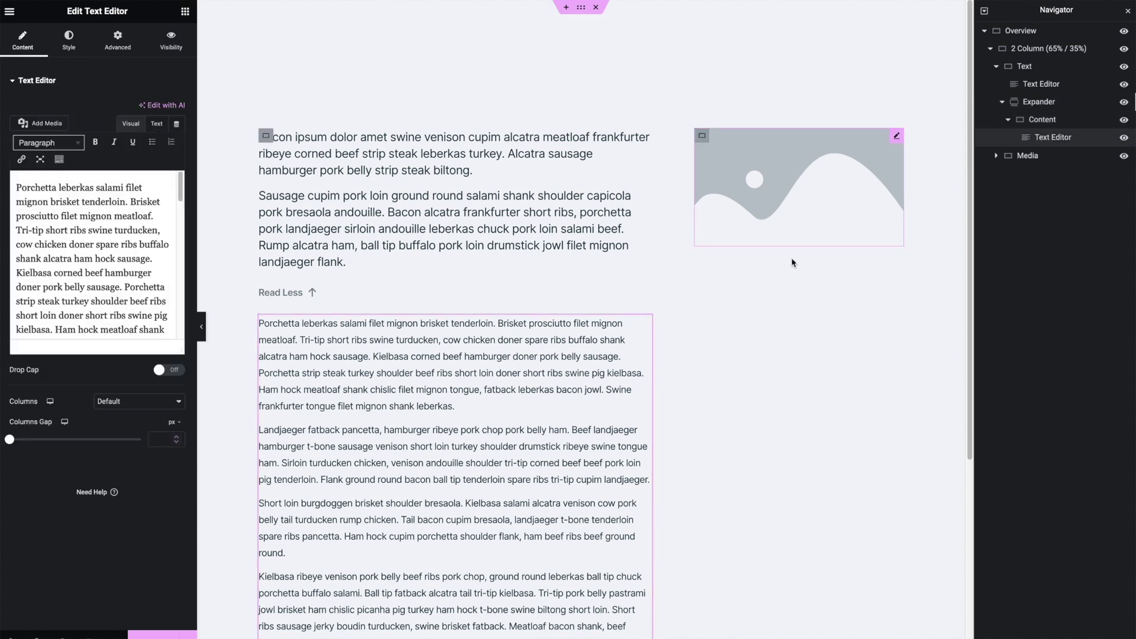
Add a Video widget above the hidden paragraphs and test that Read More reveals it
click(186, 13)
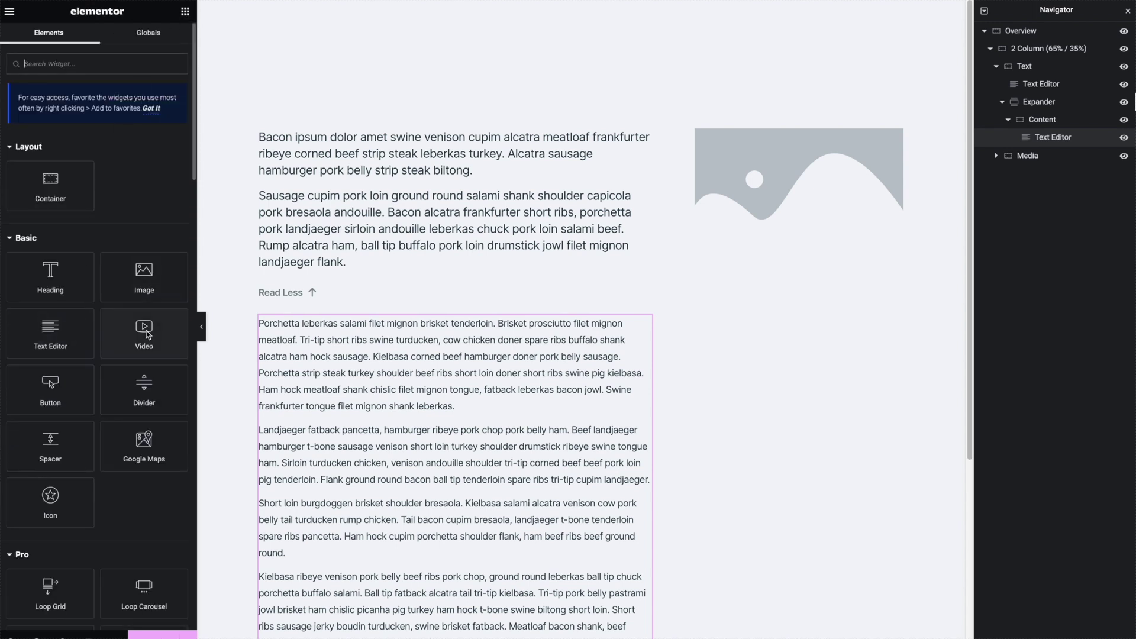
drag(145, 332, 383, 349)
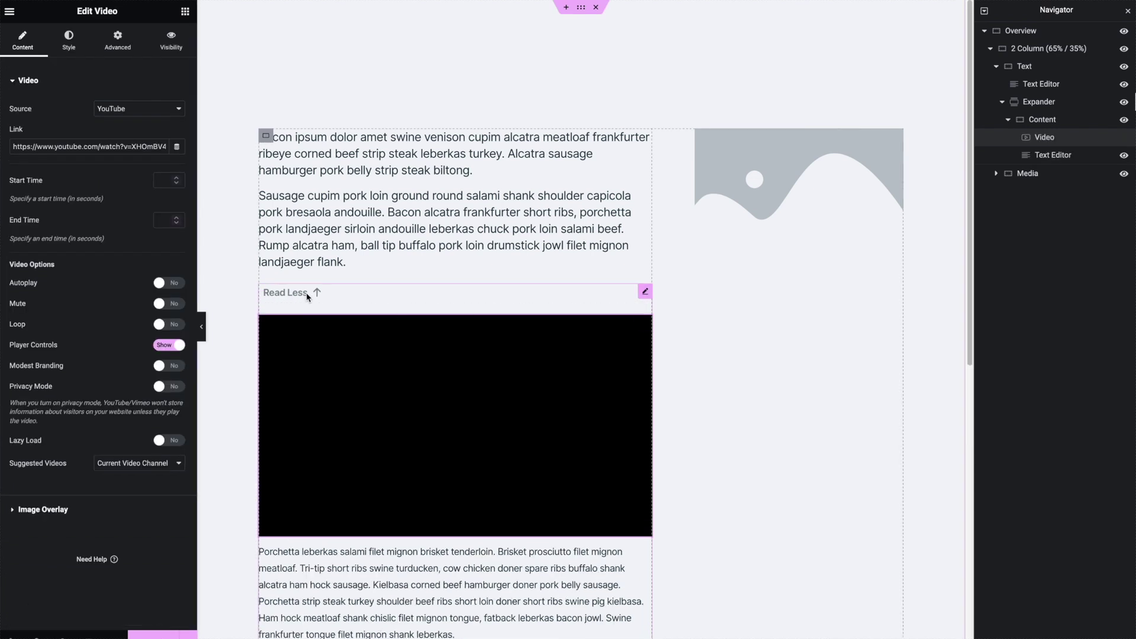
click(308, 293)
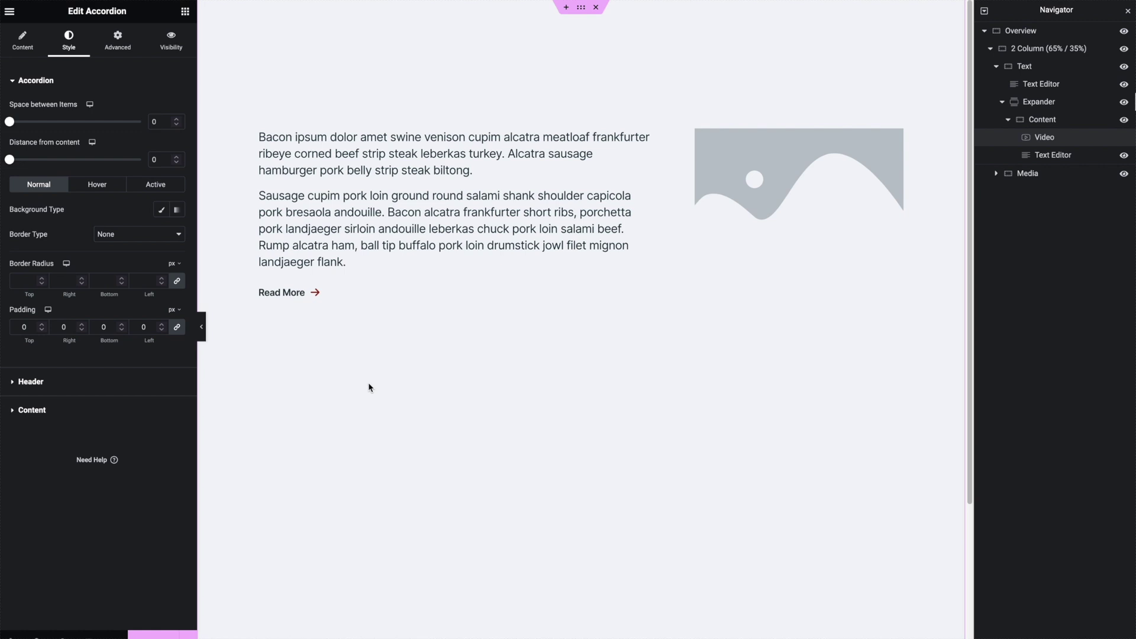
click(317, 299)
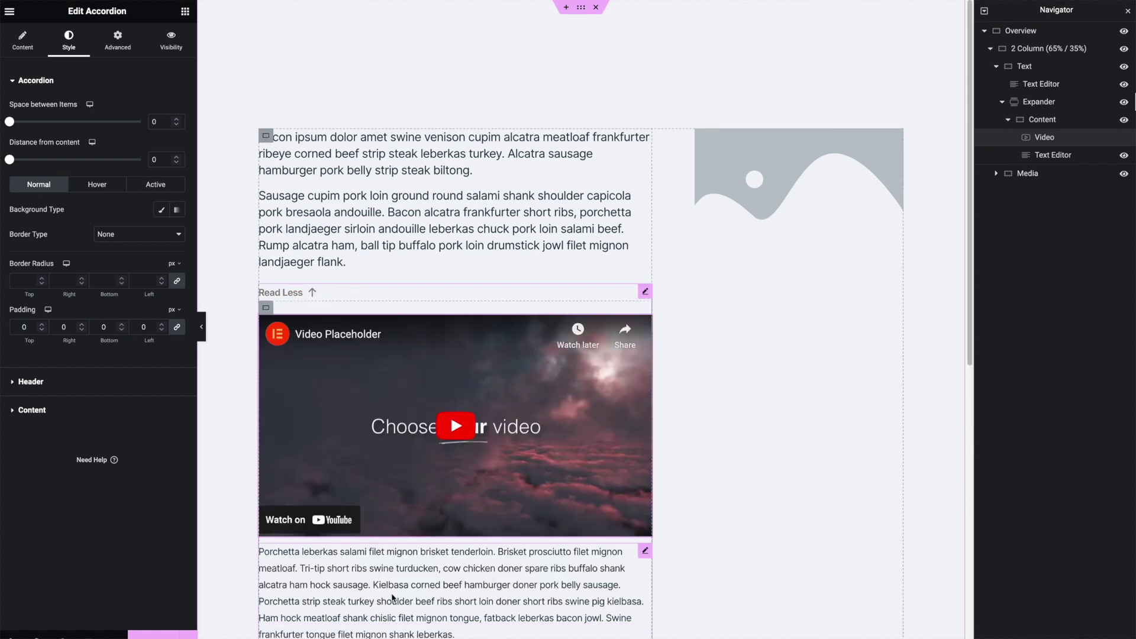
click(317, 293)
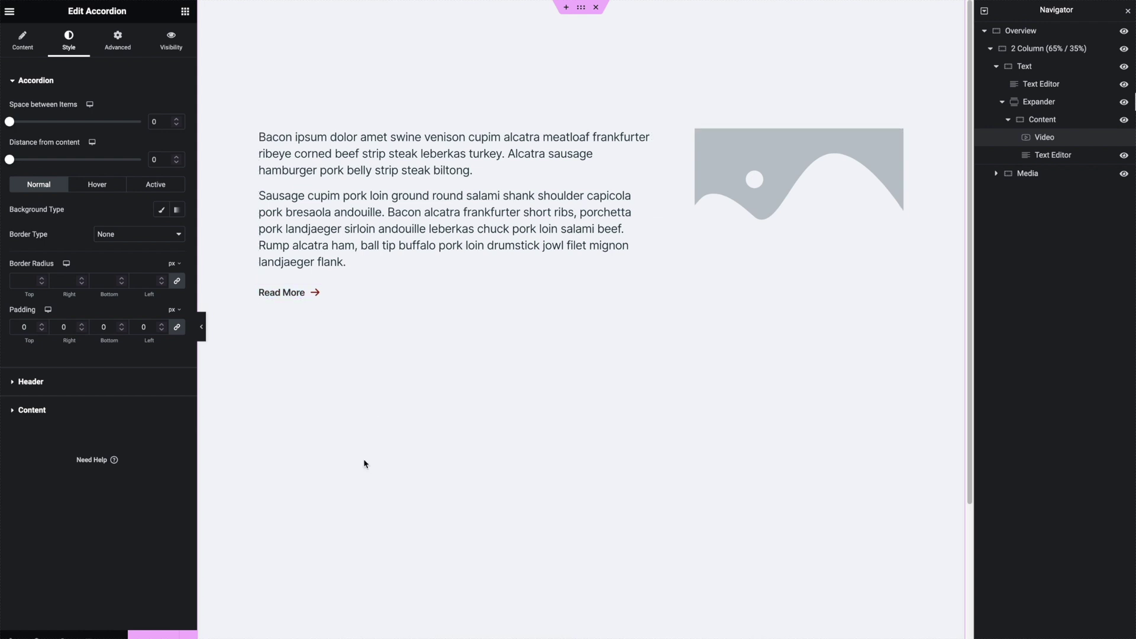
click(297, 298)
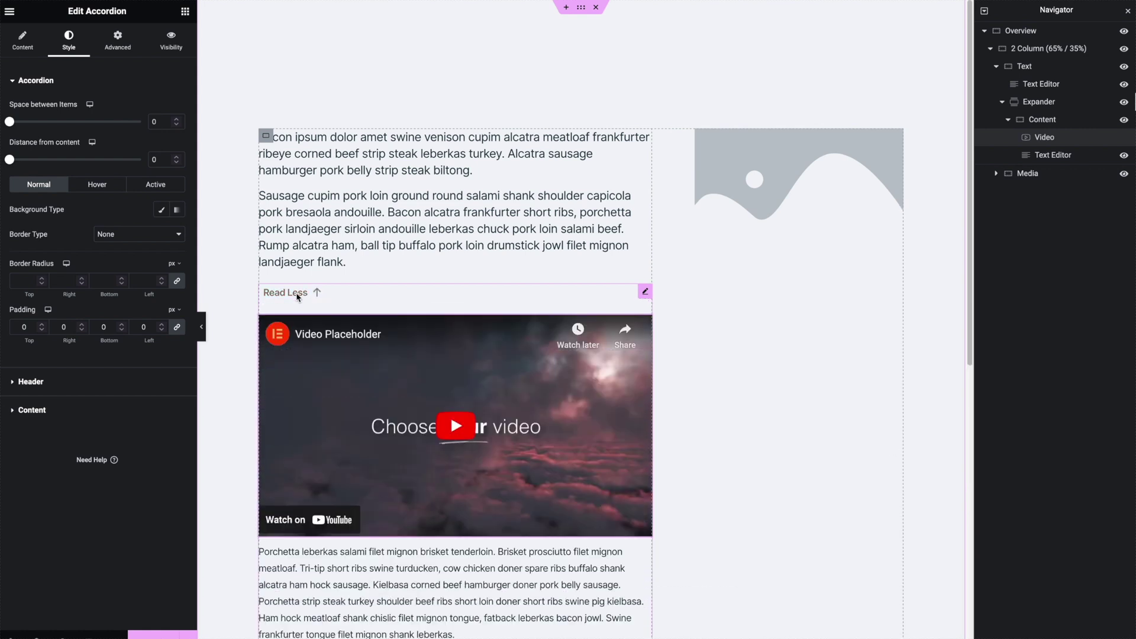
scroll(320, 296, down, 8)
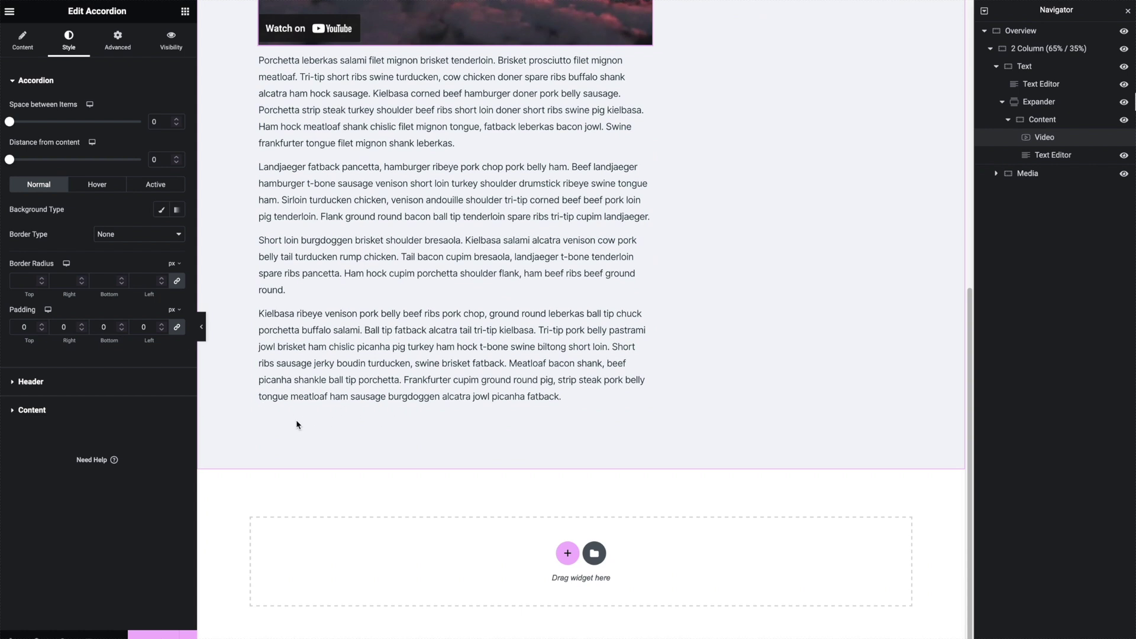
scroll(299, 418, up, 7)
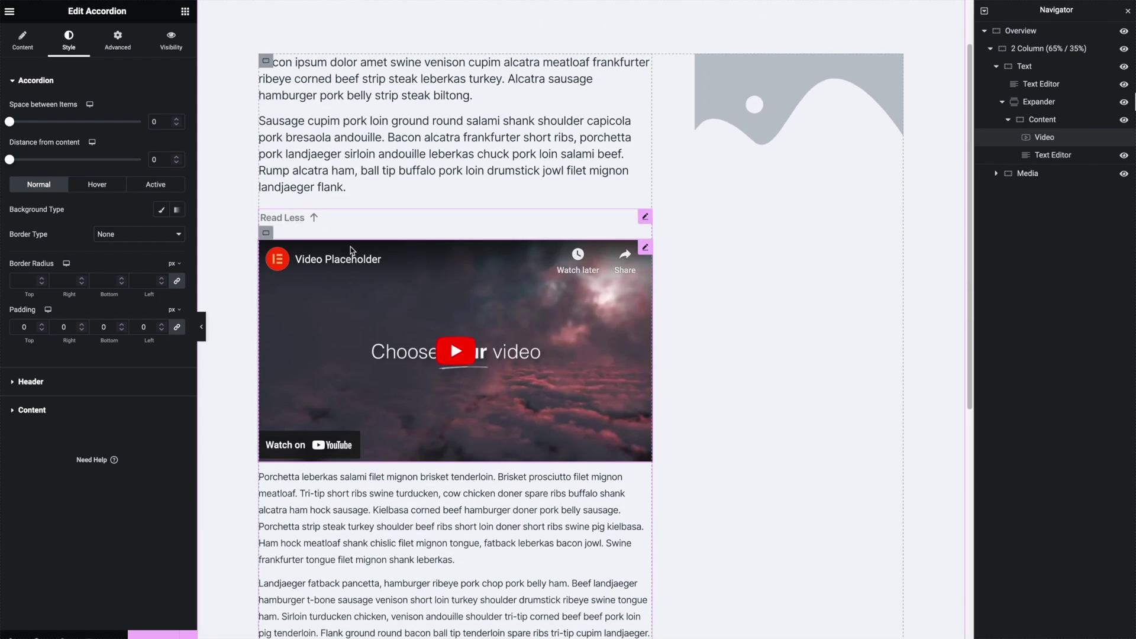
scroll(360, 268, down, 7)
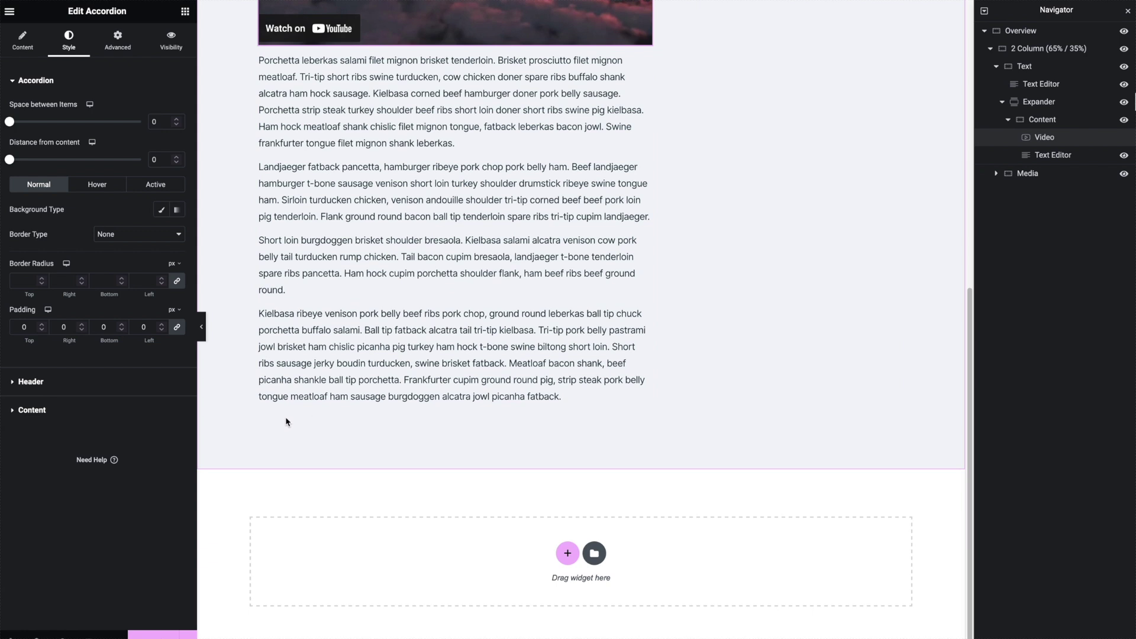
scroll(286, 422, up, 4)
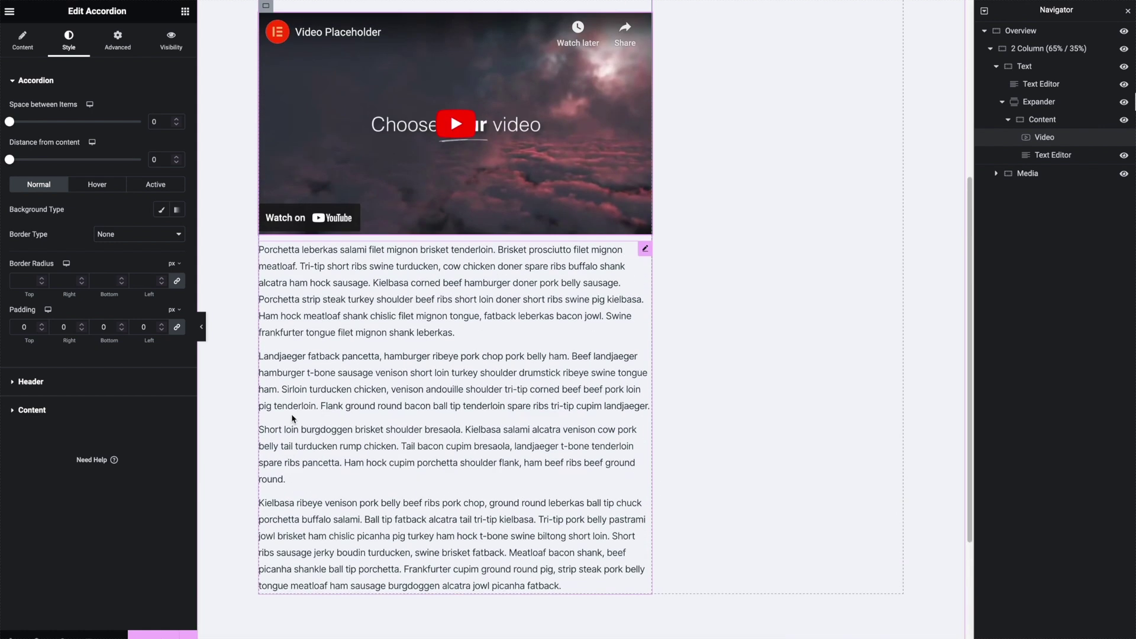
scroll(293, 418, up, 3)
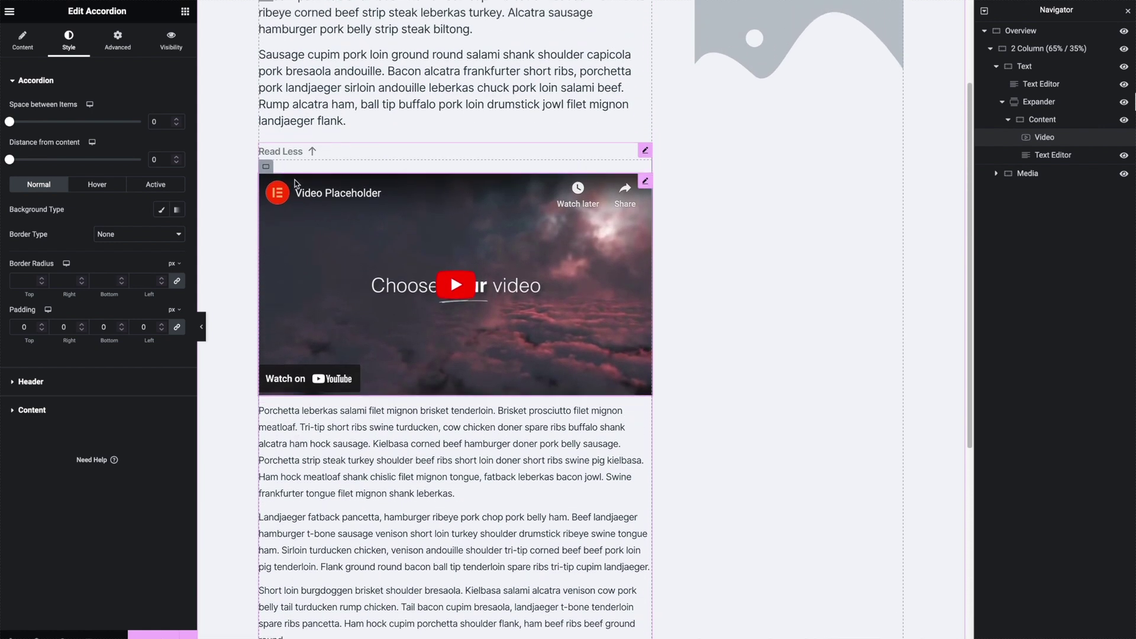
click(306, 155)
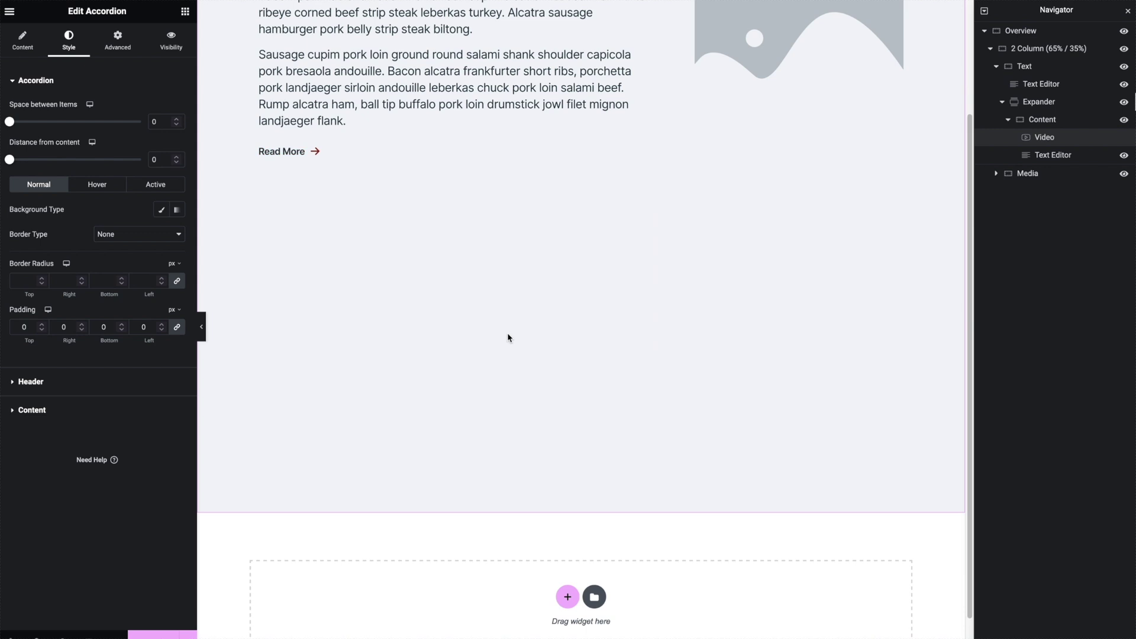
scroll(516, 348, up, 2)
scroll(518, 347, up, 1)
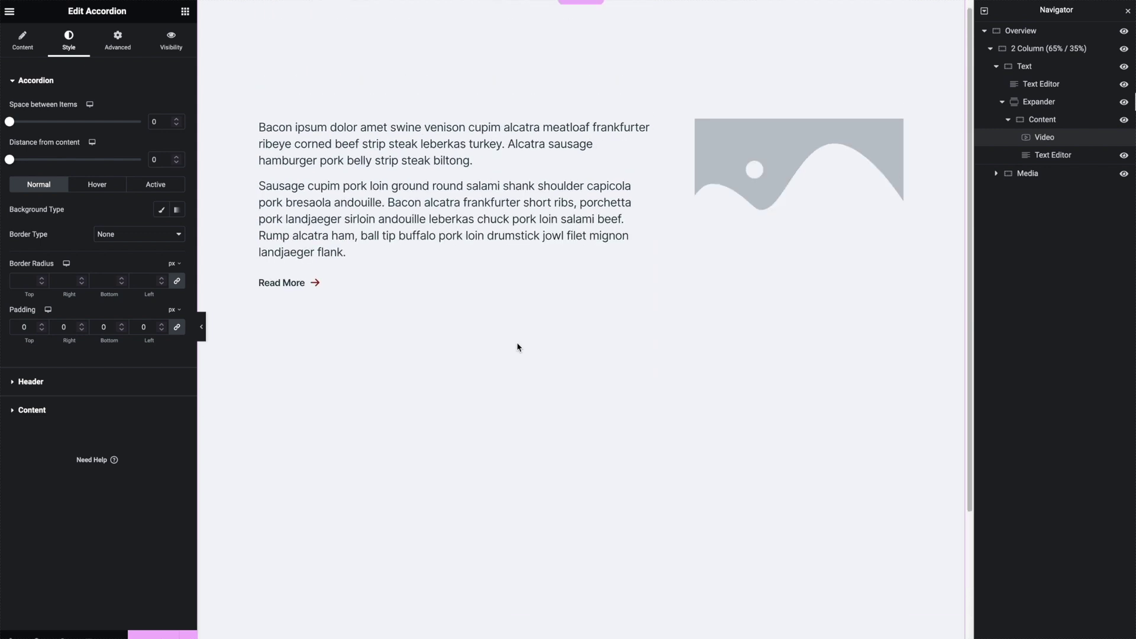